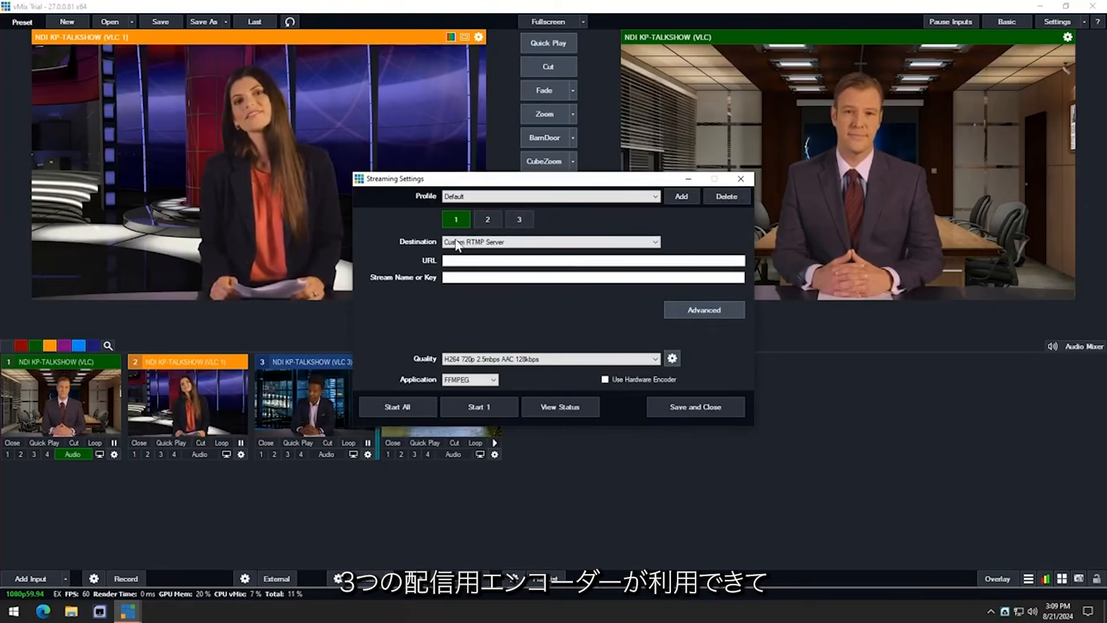
# Keep Custom RTMP Server and H264 720p 2.5mbps in vMix, then close Streaming Settings.
pyautogui.click(490, 242)
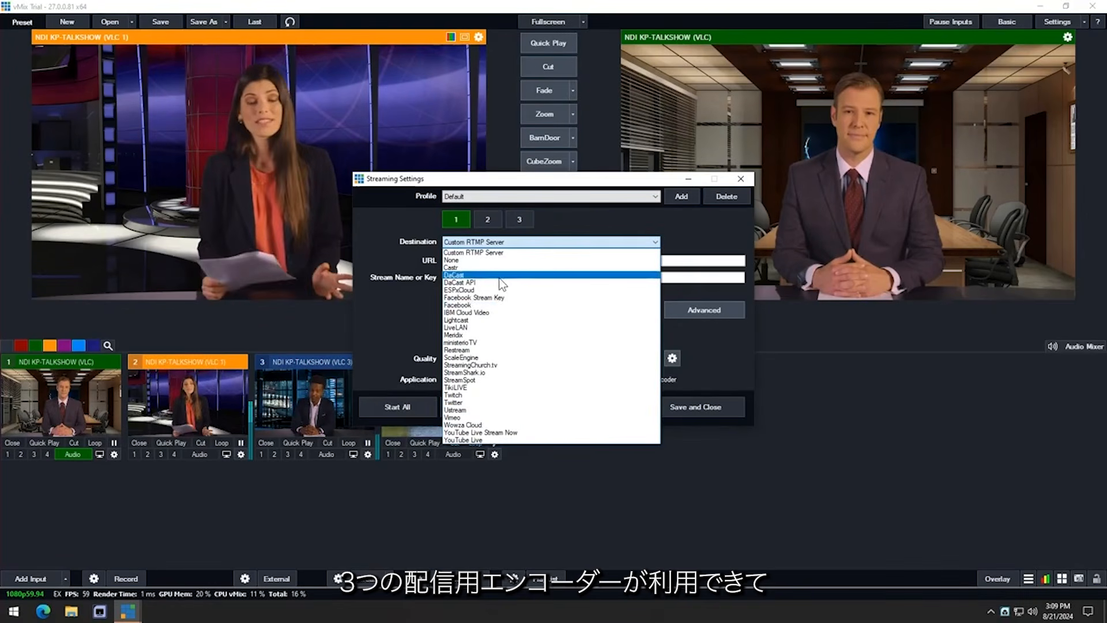
pyautogui.click(389, 313)
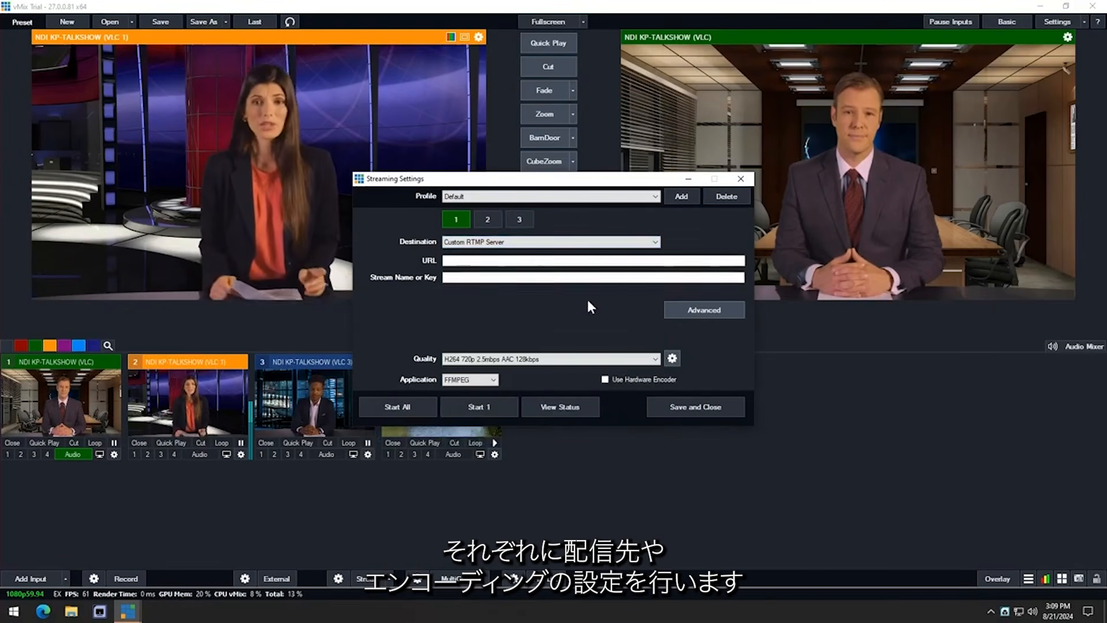
pyautogui.click(576, 360)
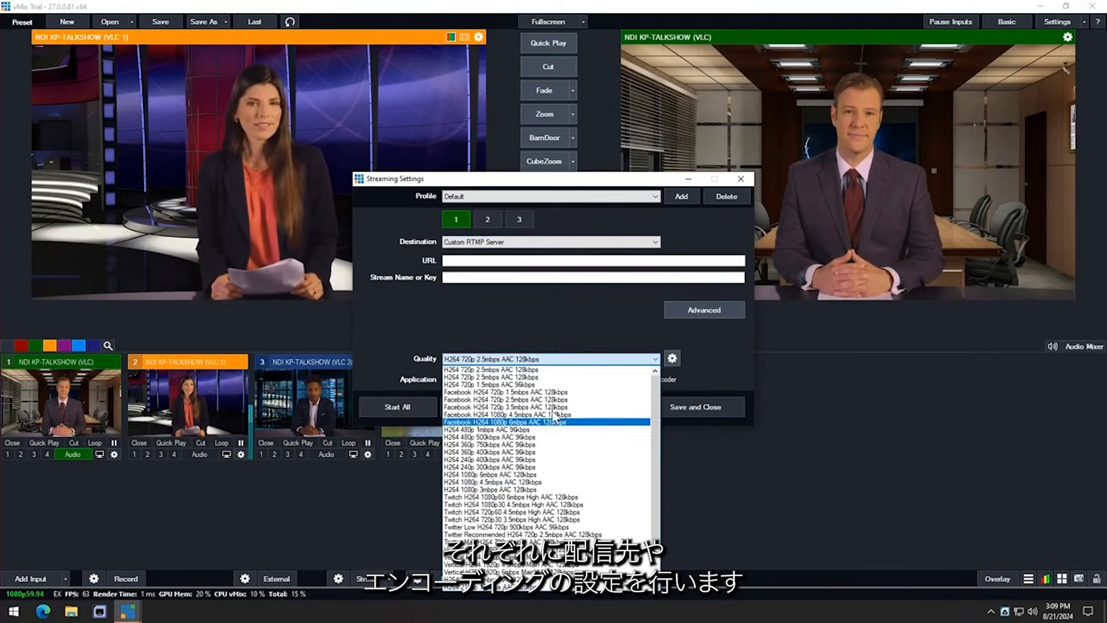
pyautogui.click(565, 333)
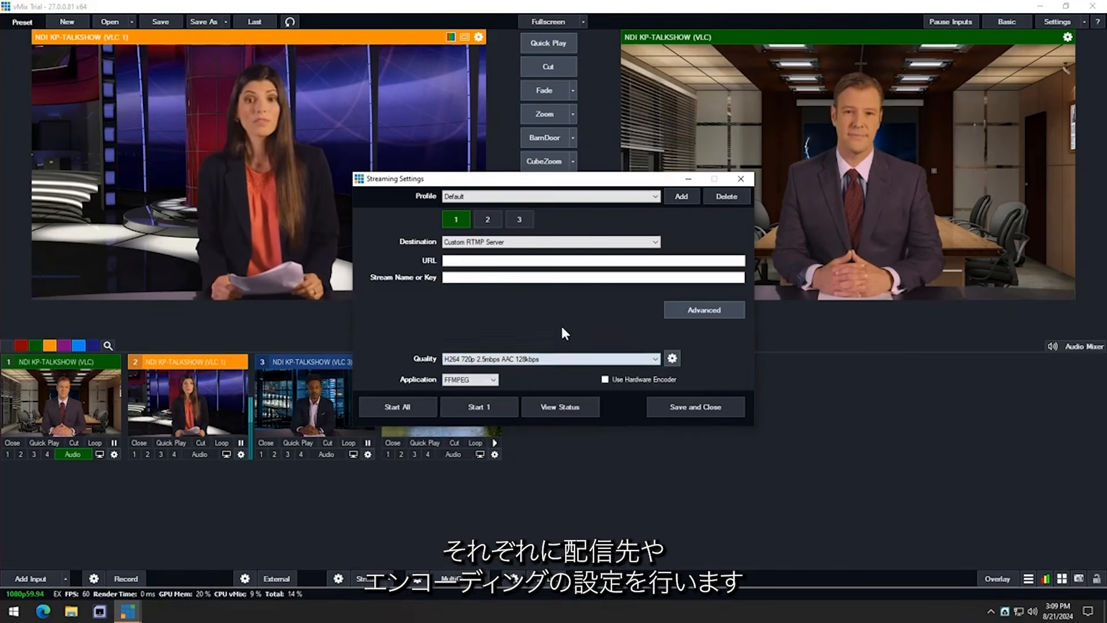
pyautogui.click(741, 179)
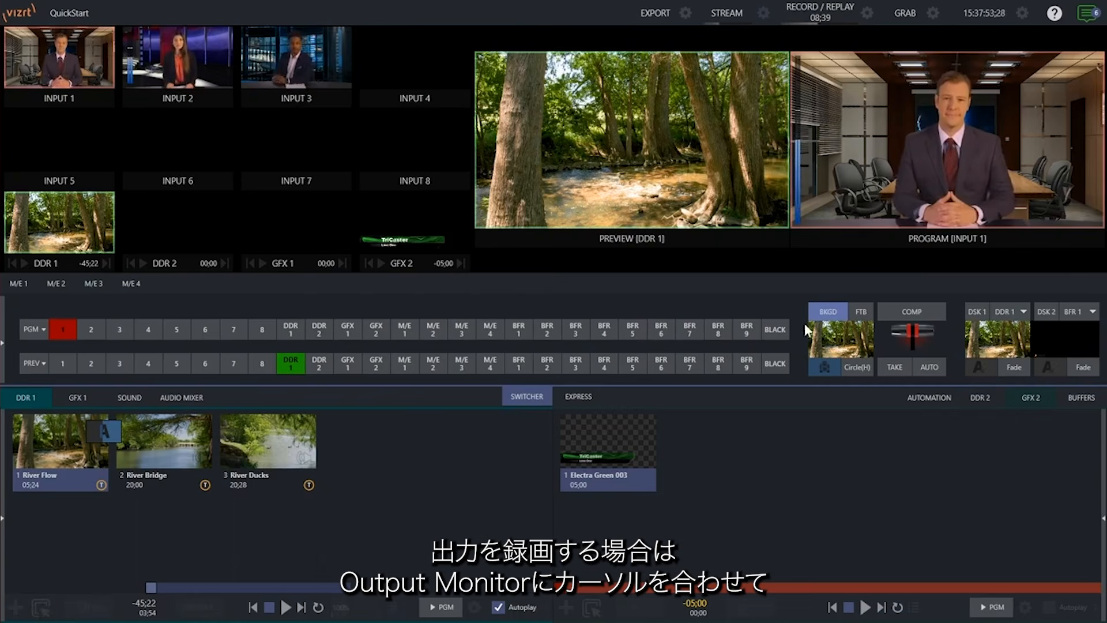
# Open Output Configuration from the Program monitor's gear icon.
pyautogui.moveTo(924, 102)
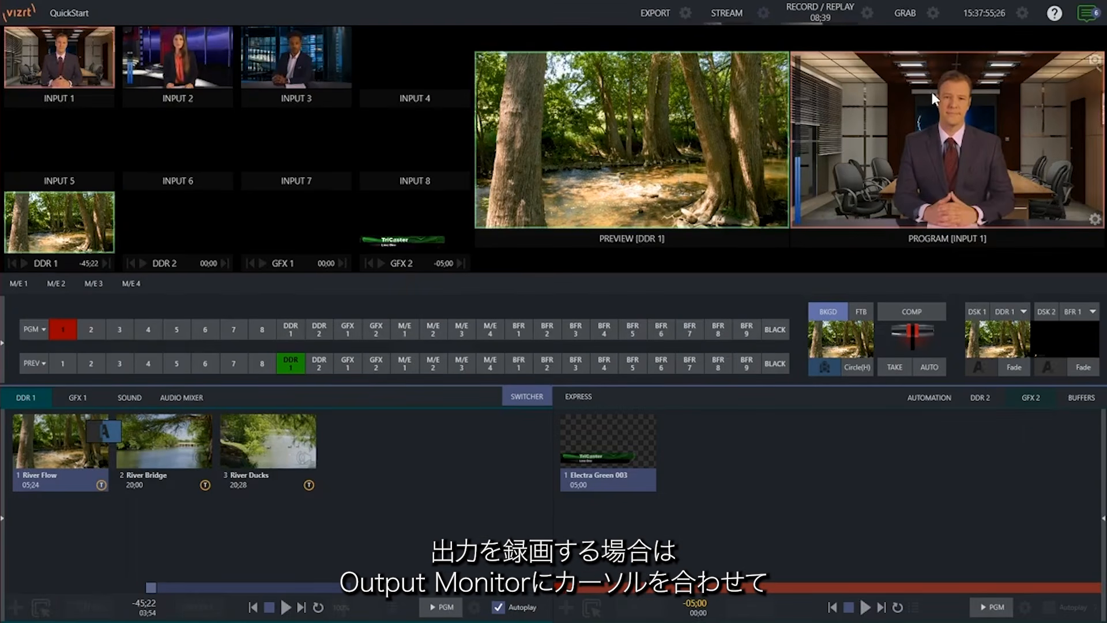
pyautogui.click(1095, 220)
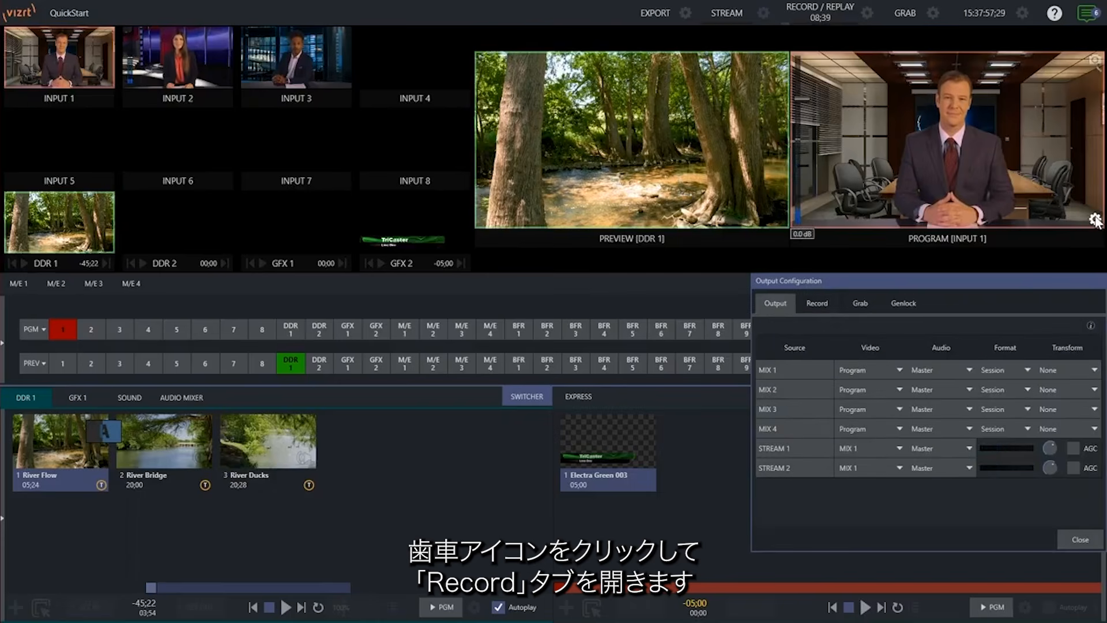
# Confirm Record MIX 1 is checked with file name MIX 1, then close Output Configuration.
pyautogui.click(817, 303)
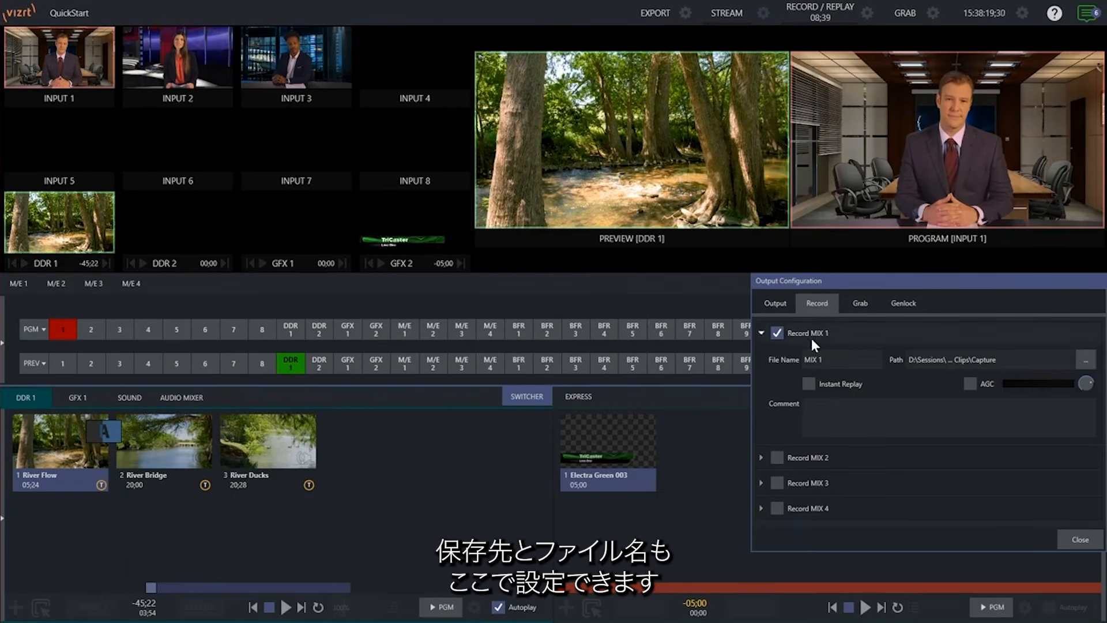
pyautogui.click(1074, 537)
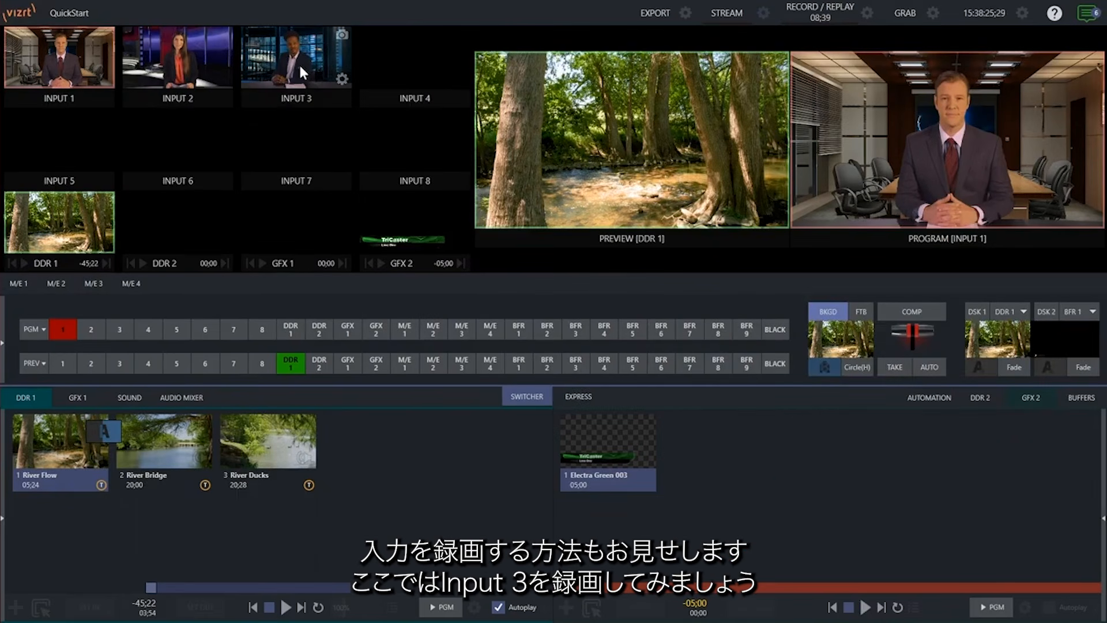
# Enable Record under Input 3's Capture options with file name INPUT 3, then close its settings.
pyautogui.click(343, 81)
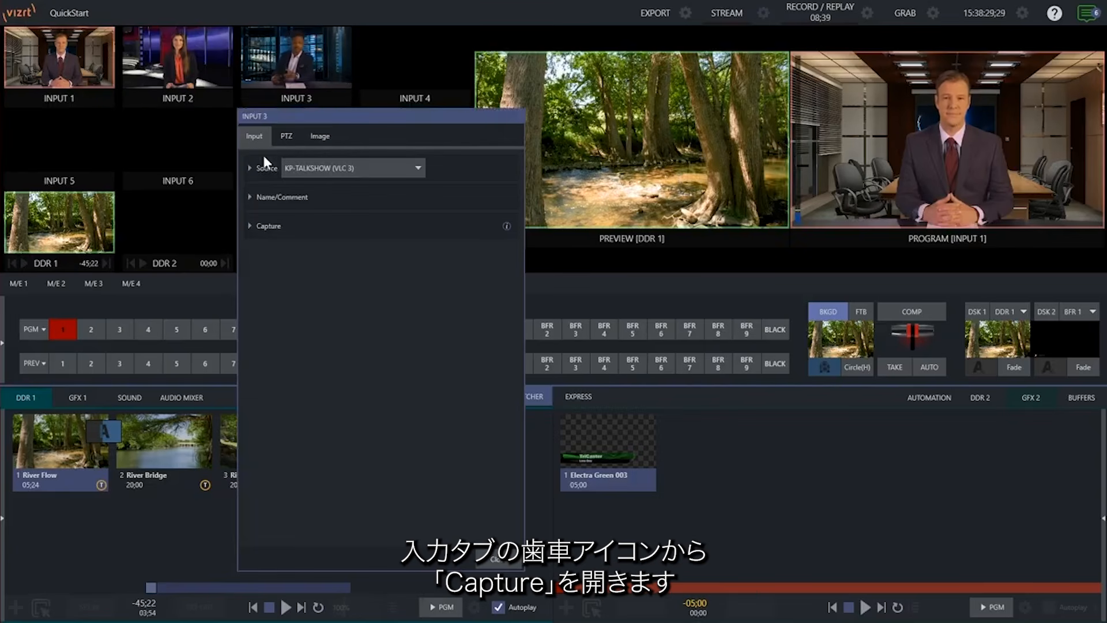
pyautogui.click(250, 226)
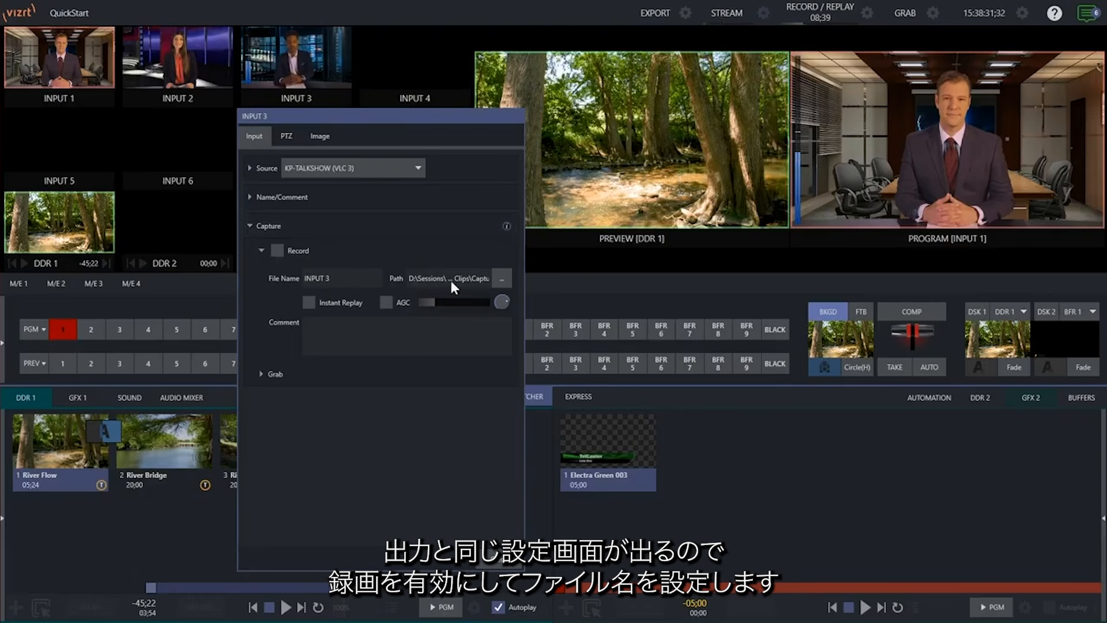
pyautogui.click(276, 250)
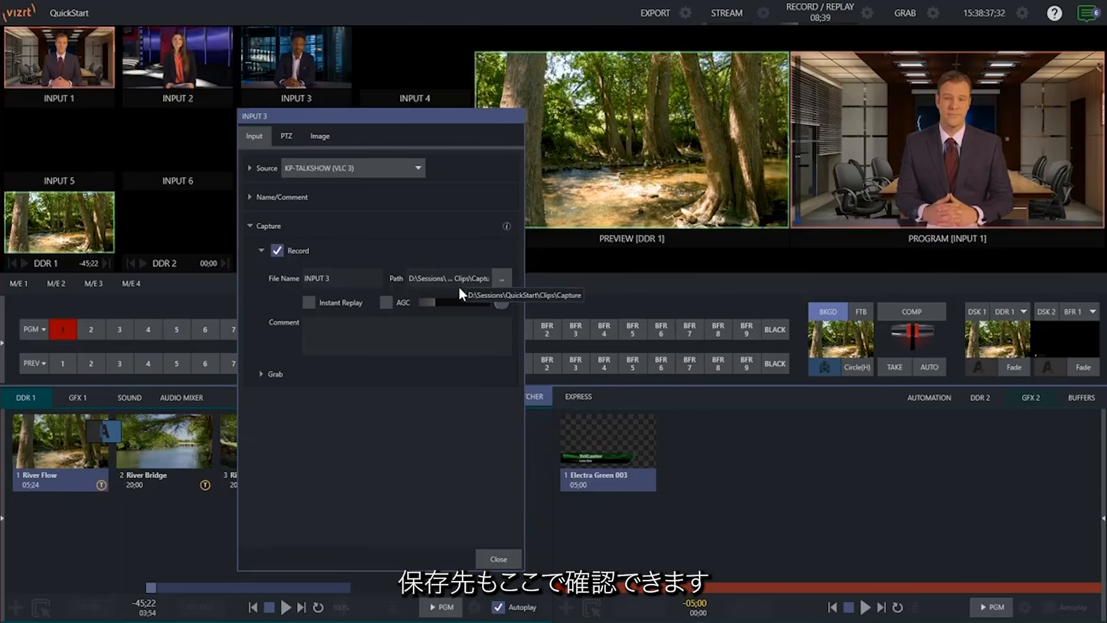
pyautogui.click(502, 565)
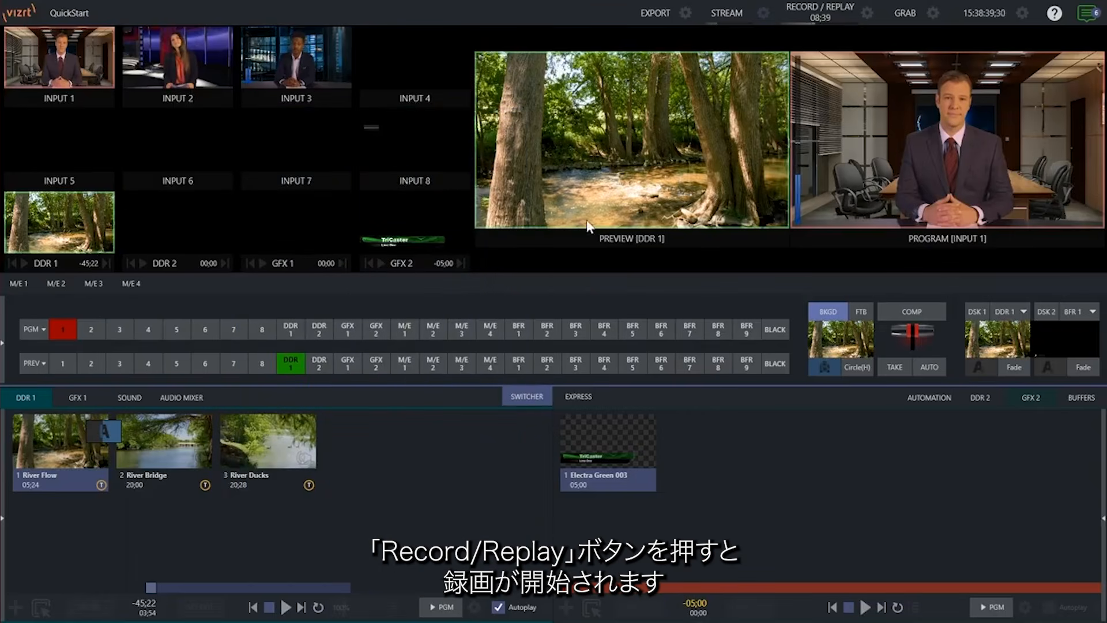
# Record MIX 1 and Input 3 for about 9 seconds, then stop recording.
pyautogui.click(822, 11)
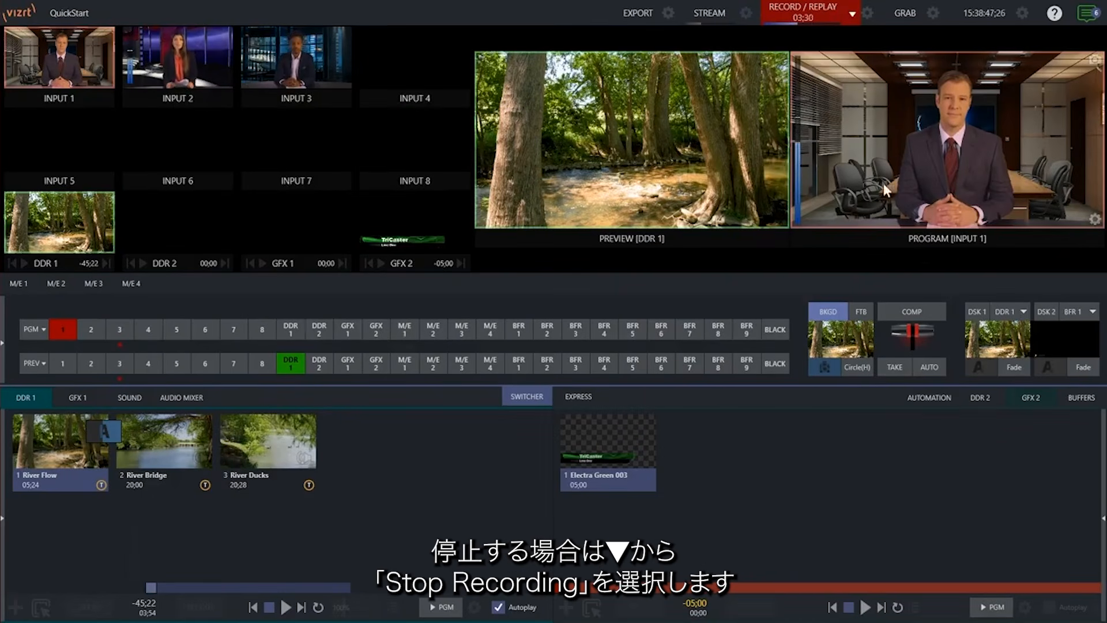
pyautogui.click(853, 13)
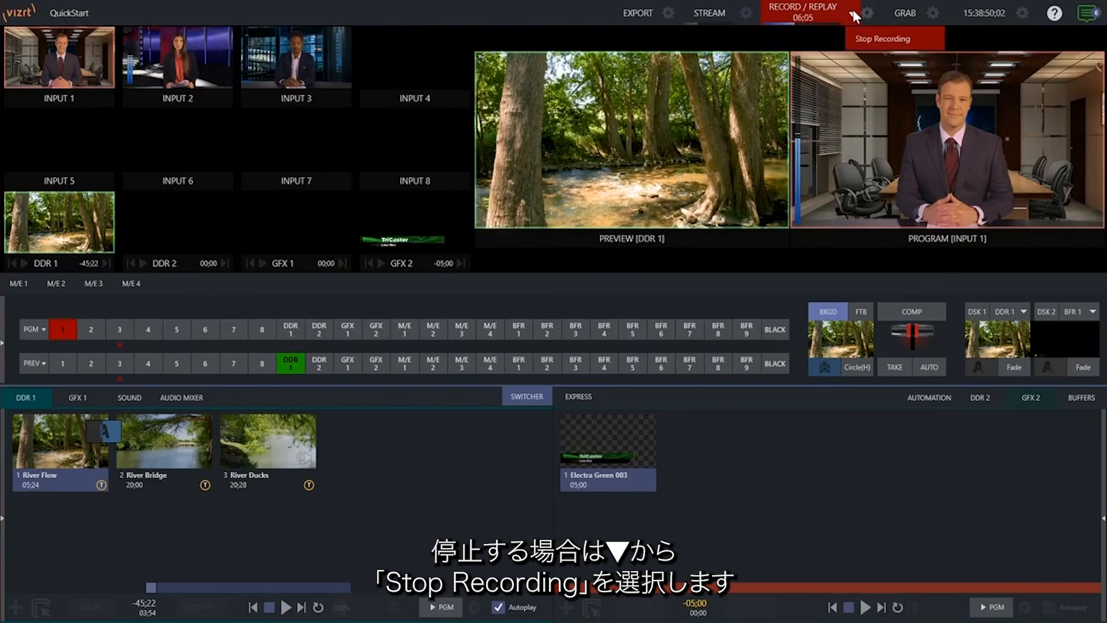
pyautogui.click(873, 37)
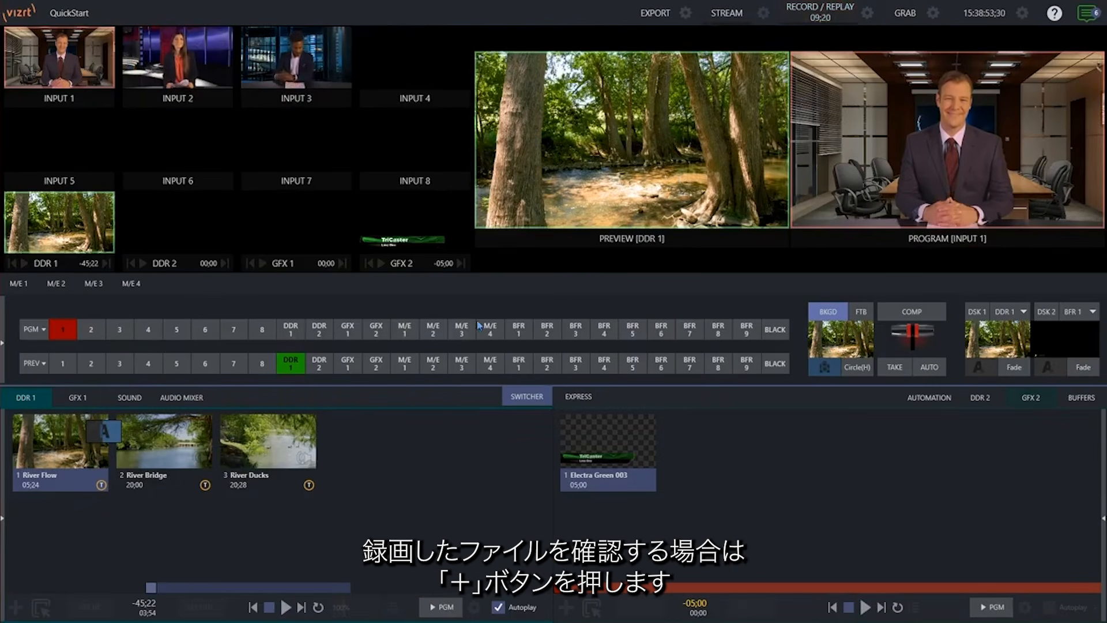
# Check MIX 1.mov and INPUT 3.mov in the Media Browser, then cancel without loading either.
pyautogui.click(16, 606)
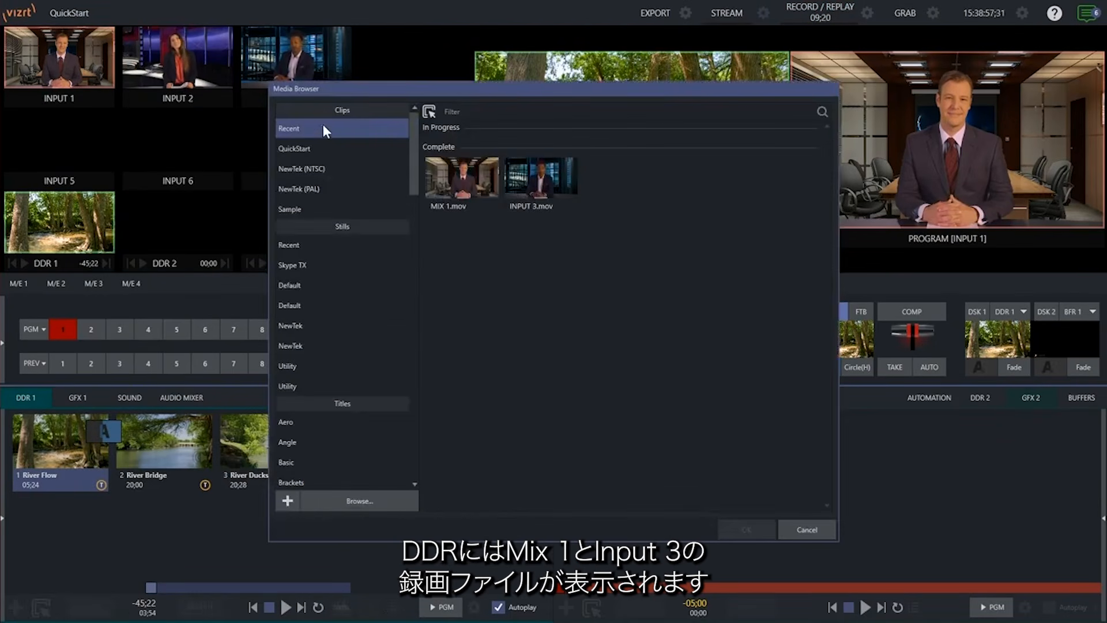
pyautogui.click(455, 183)
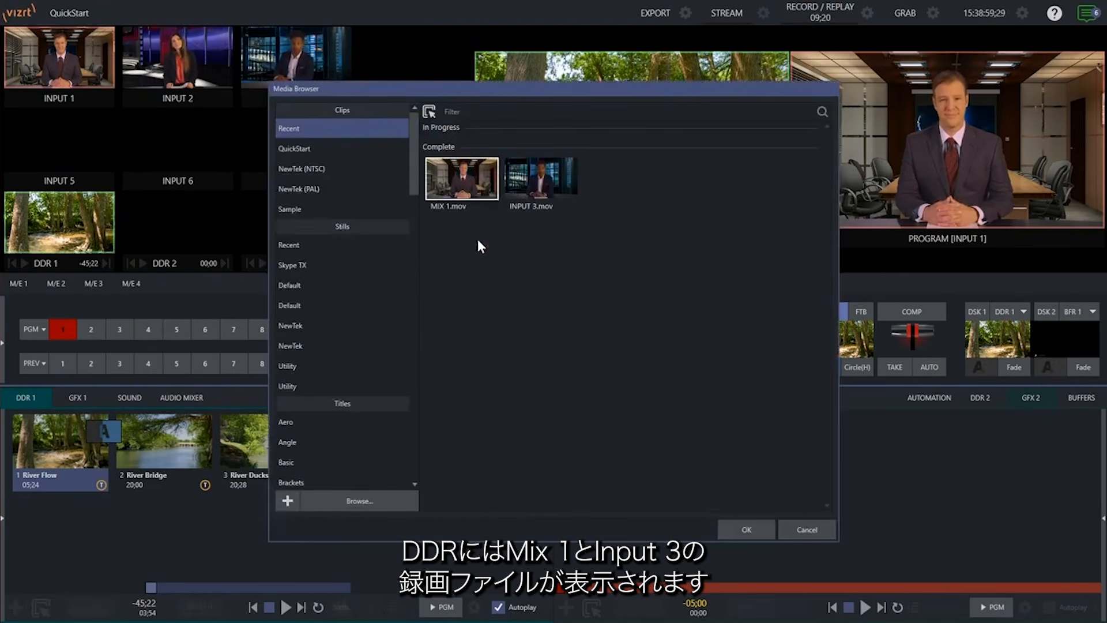
pyautogui.click(544, 184)
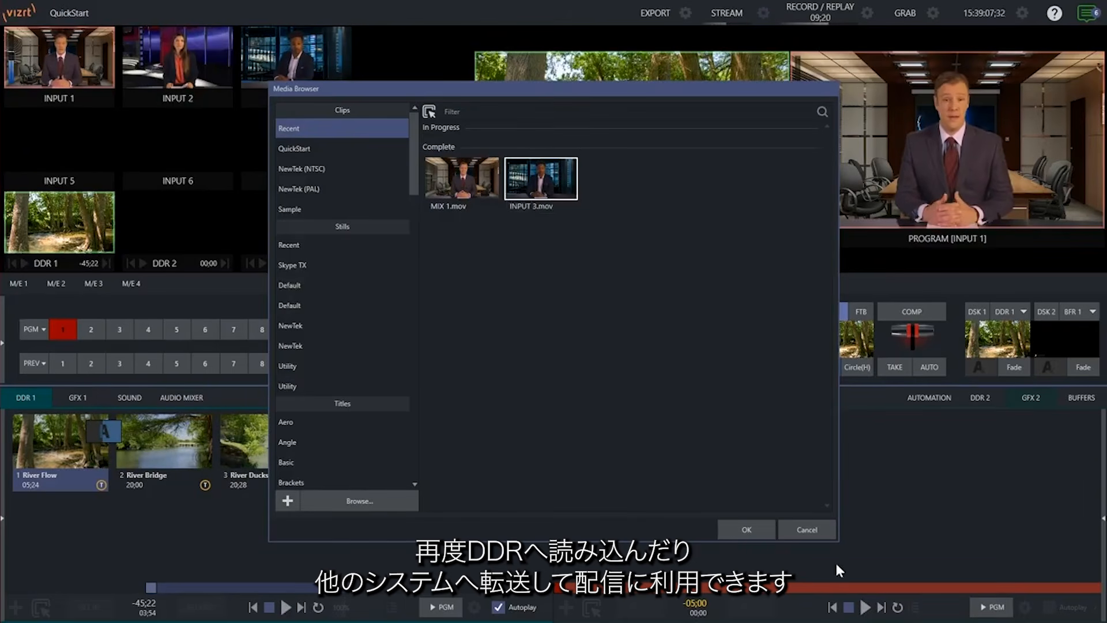
pyautogui.click(815, 528)
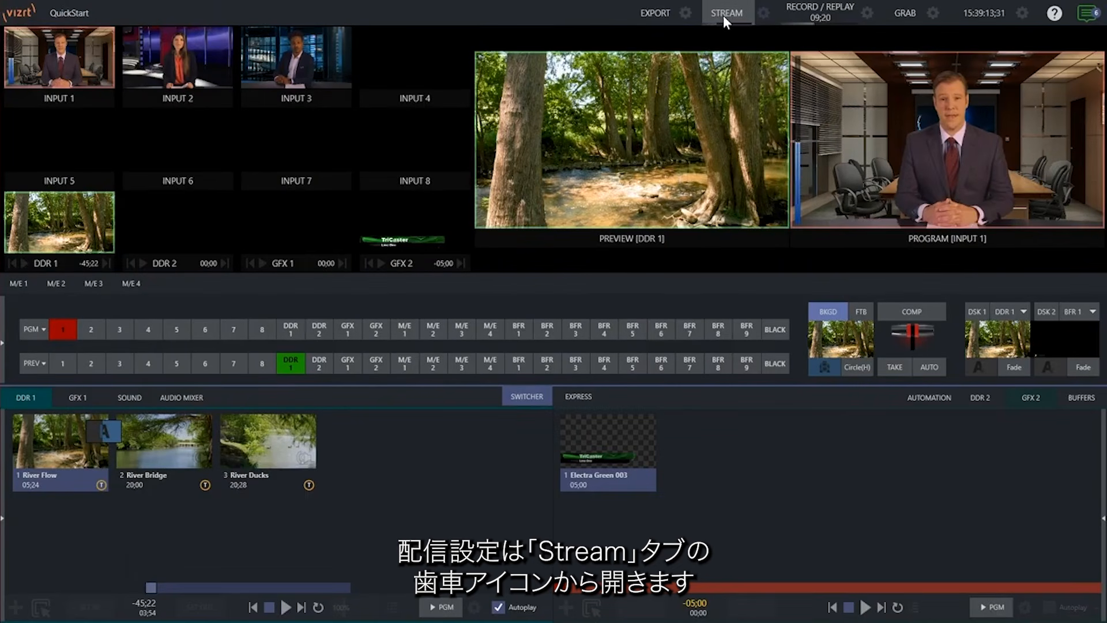
# Open Streaming/Encoding Configuration, then encoder 1's Configure Encoder dialog.
pyautogui.click(763, 13)
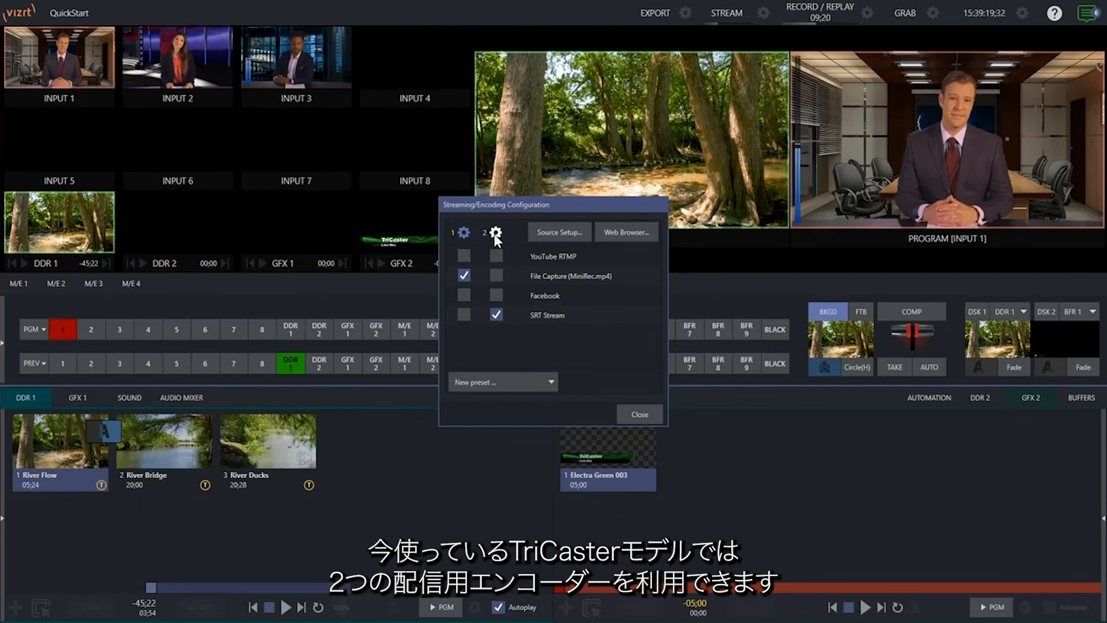
pyautogui.click(464, 232)
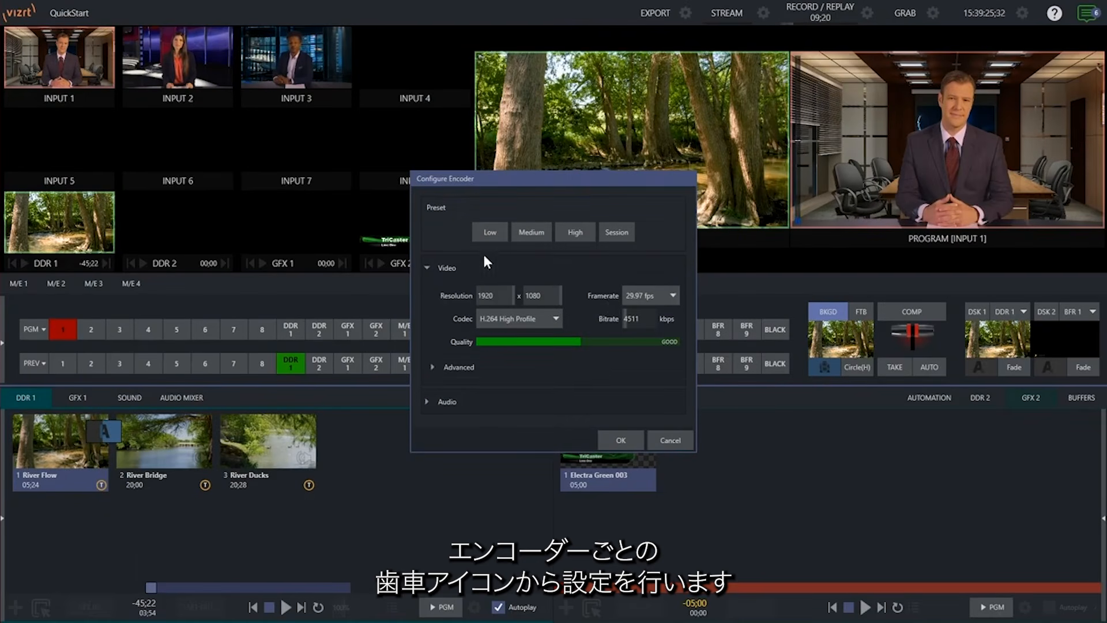
# Try the Low, Medium and High presets, settling on High, then lower the video bitrate.
pyautogui.click(490, 232)
pyautogui.click(531, 232)
pyautogui.click(570, 233)
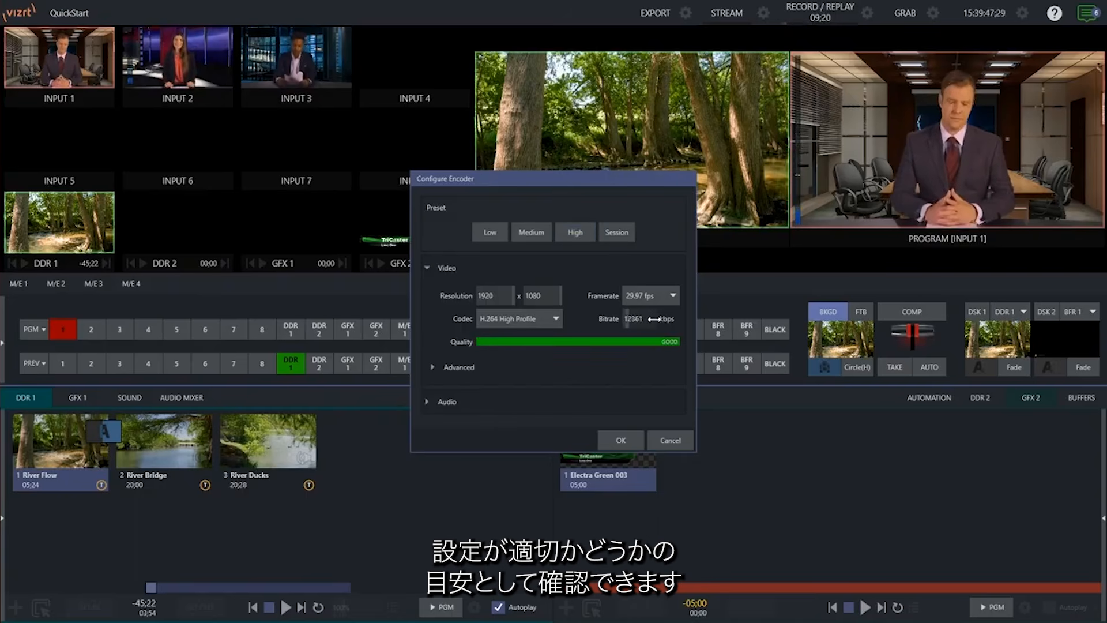
pyautogui.moveTo(641, 322); pyautogui.dragTo(625, 323)
# Try 59.94 fps, return to 29.97 fps, and raise the bitrate to 5766 kbps.
pyautogui.click(657, 296)
pyautogui.click(647, 452)
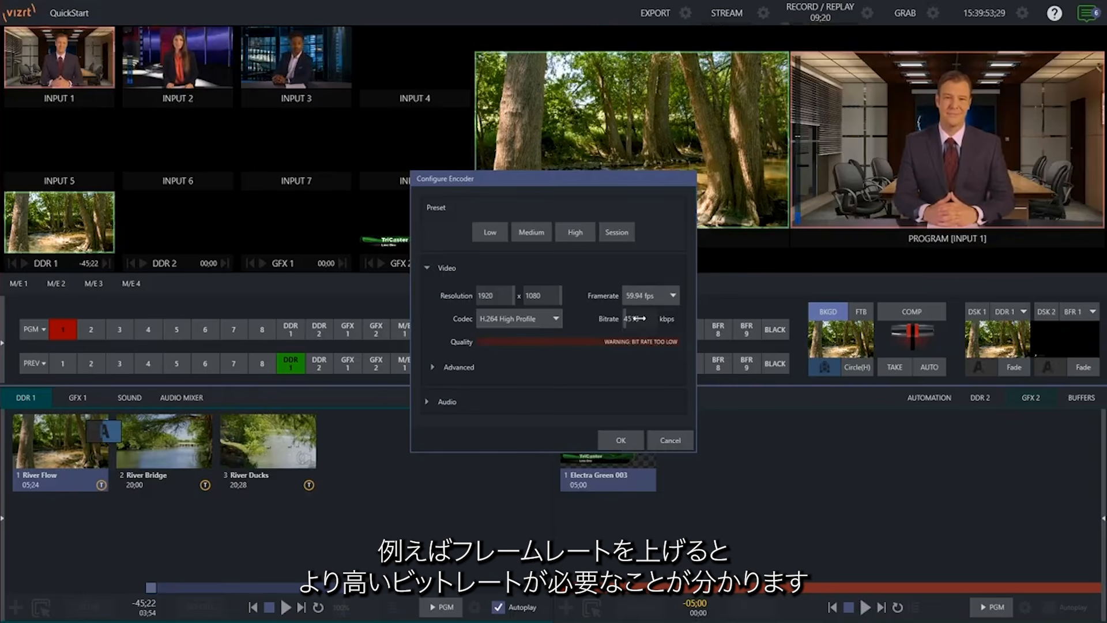
pyautogui.moveTo(638, 318); pyautogui.dragTo(647, 318)
pyautogui.click(642, 297)
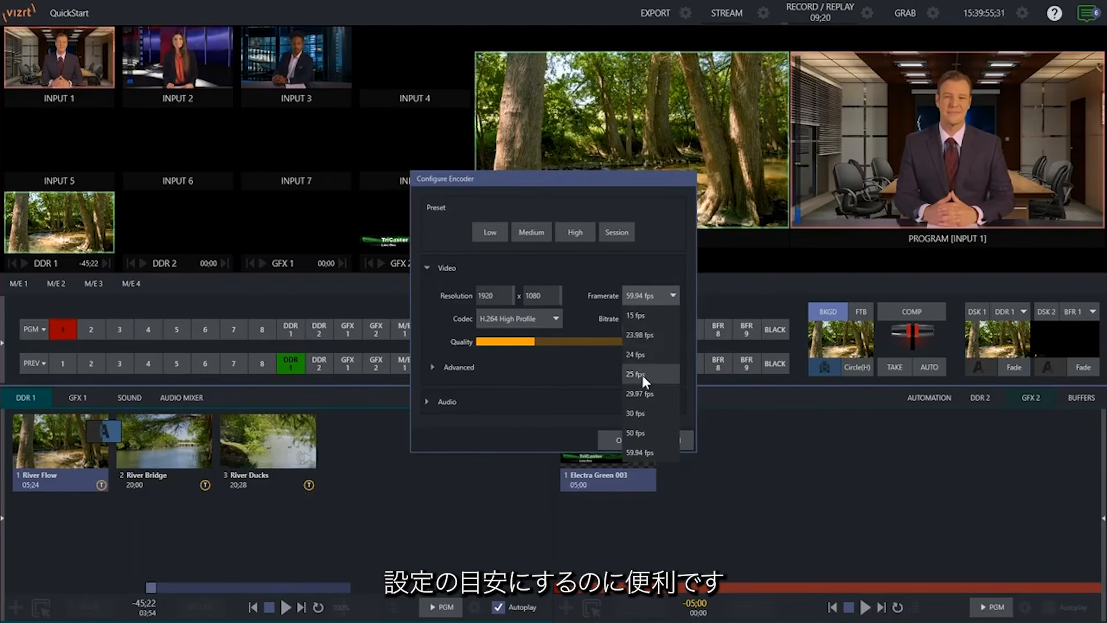
pyautogui.click(640, 393)
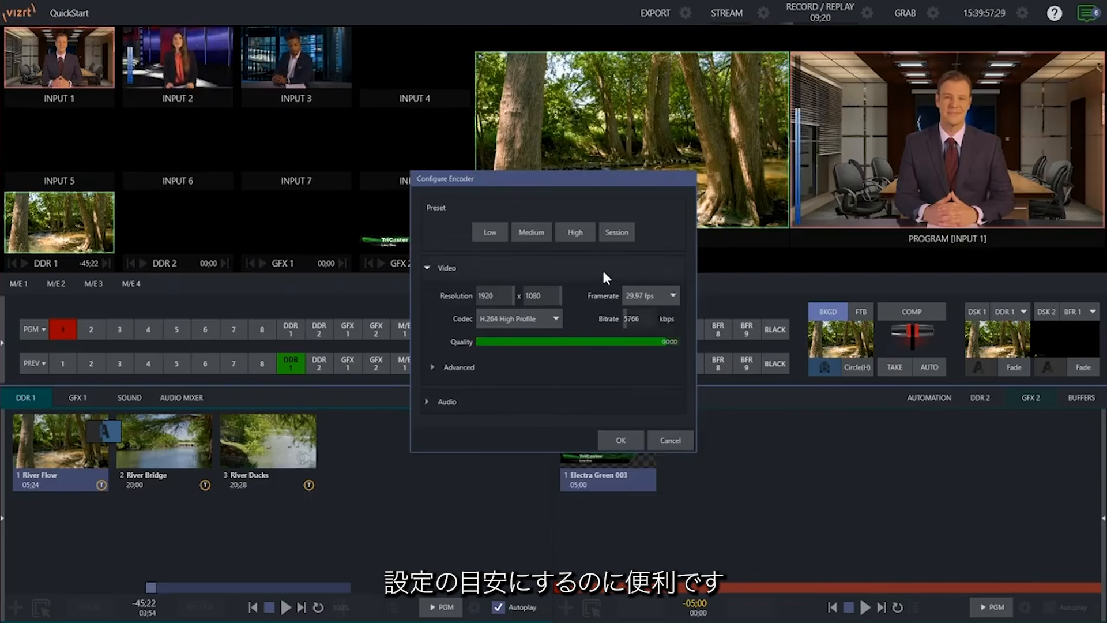
# Review the Advanced and Audio encoding settings, then save encoder 1 with OK.
pyautogui.click(480, 366)
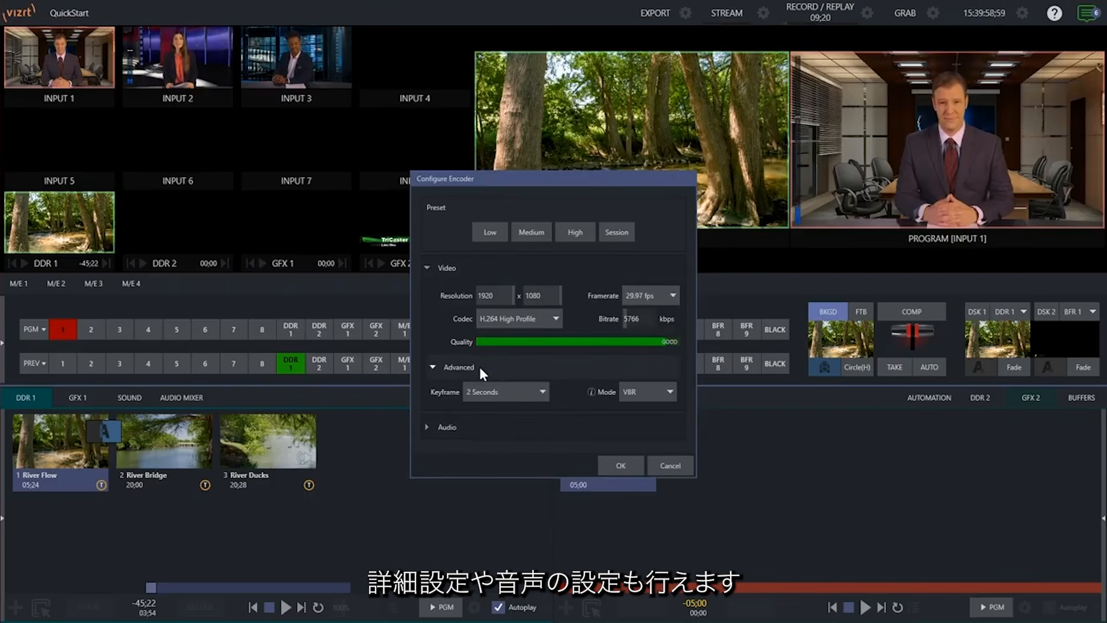
pyautogui.click(485, 426)
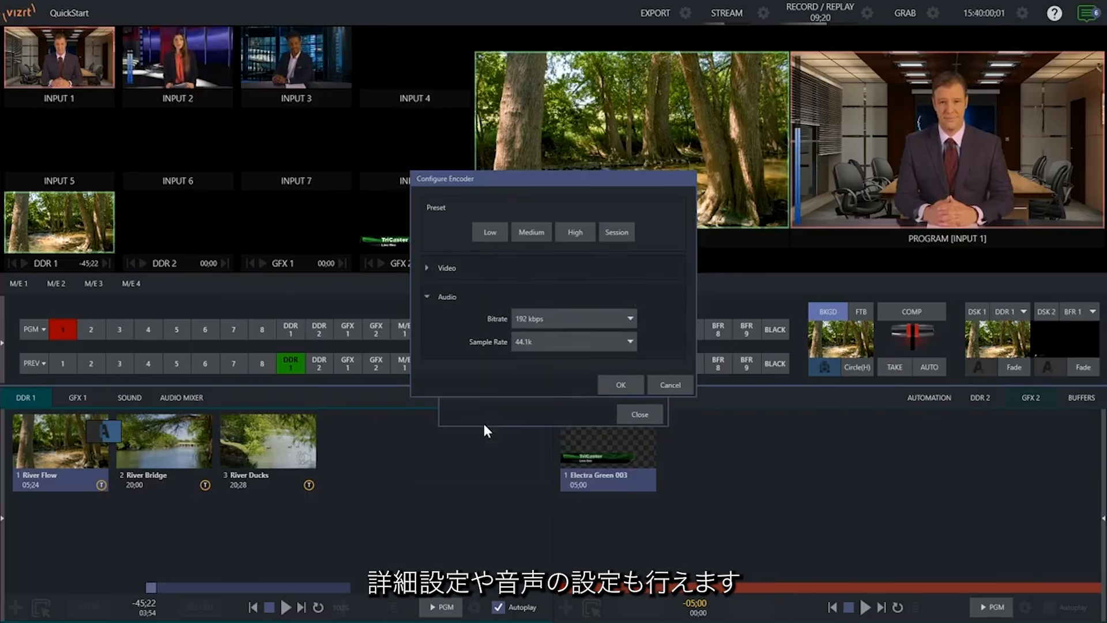
pyautogui.click(620, 384)
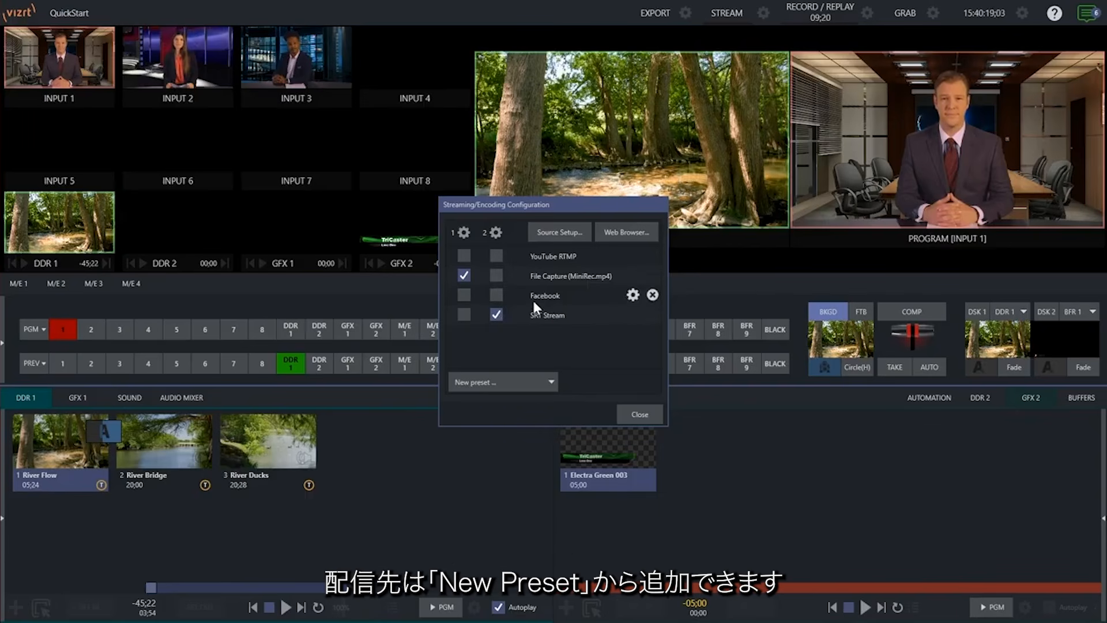
pyautogui.click(536, 382)
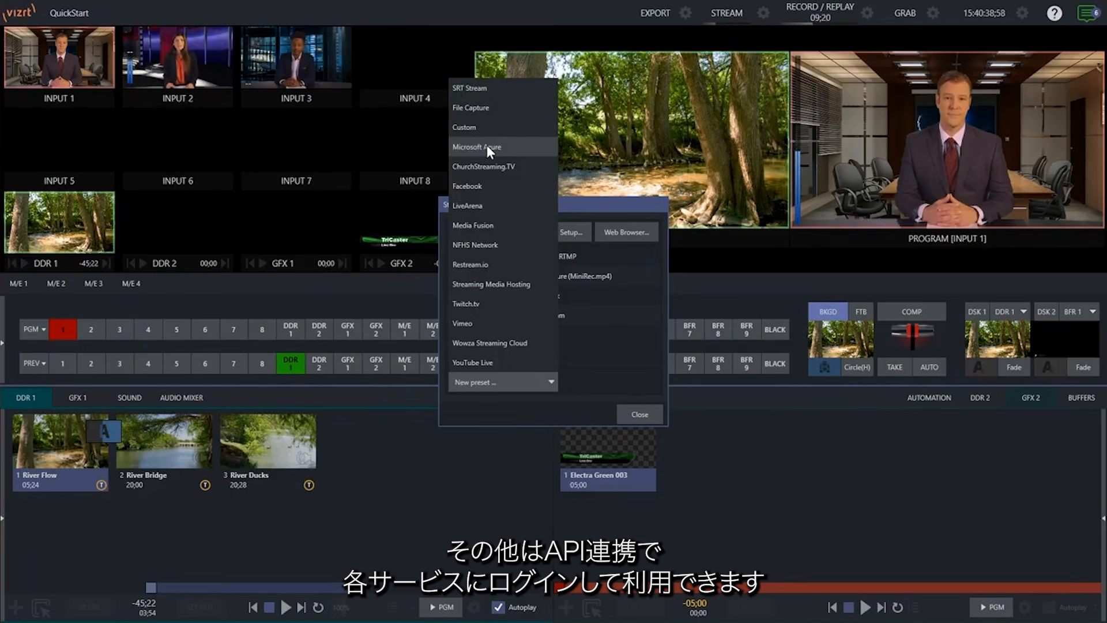
pyautogui.click(594, 341)
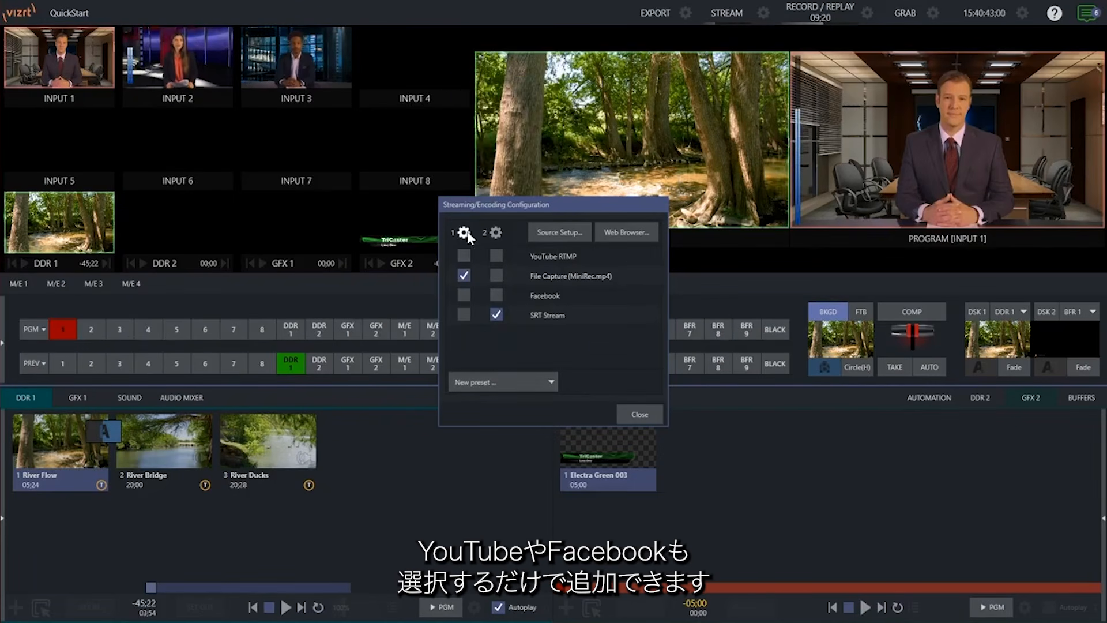
pyautogui.click(464, 296)
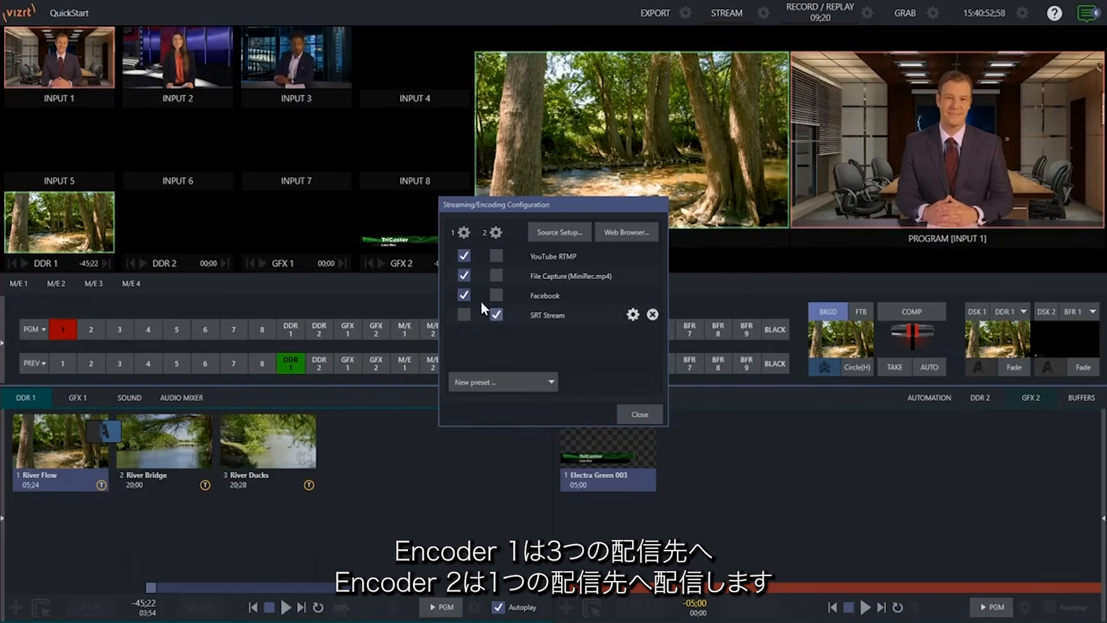
pyautogui.click(463, 295)
pyautogui.click(464, 256)
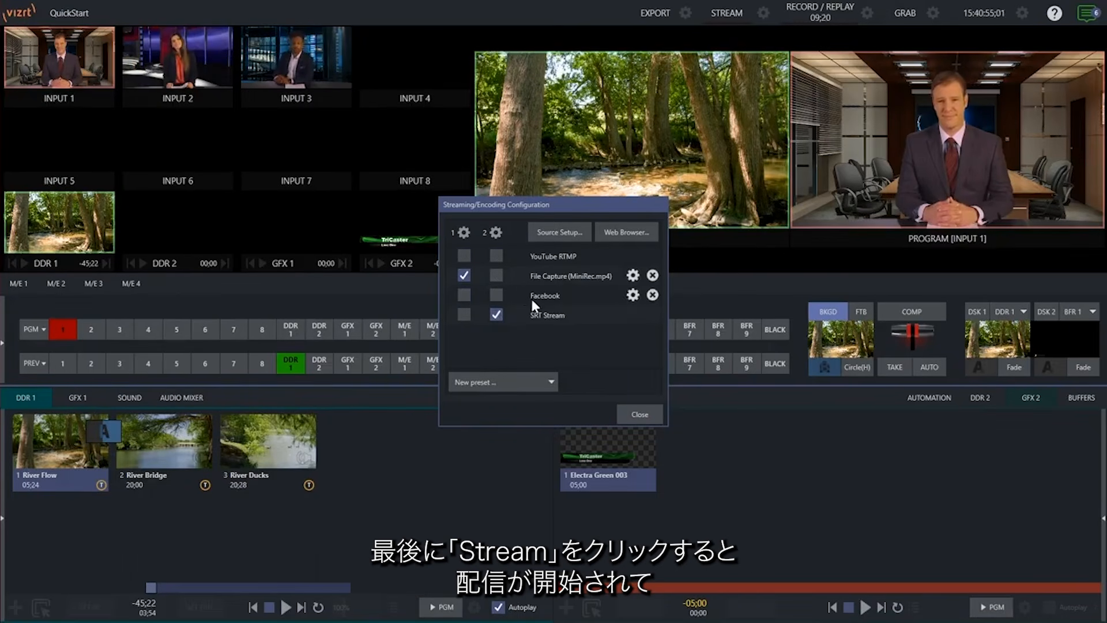
# Close the streaming configuration, go live on STREAM, and reveal the Stop Streaming option.
pyautogui.click(644, 411)
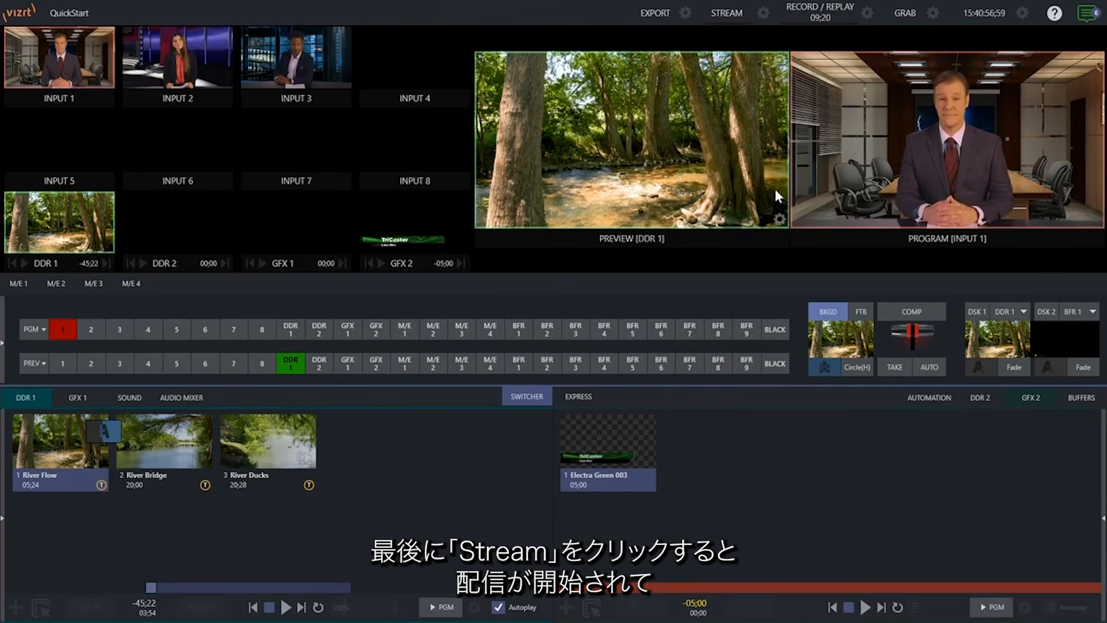
pyautogui.click(724, 13)
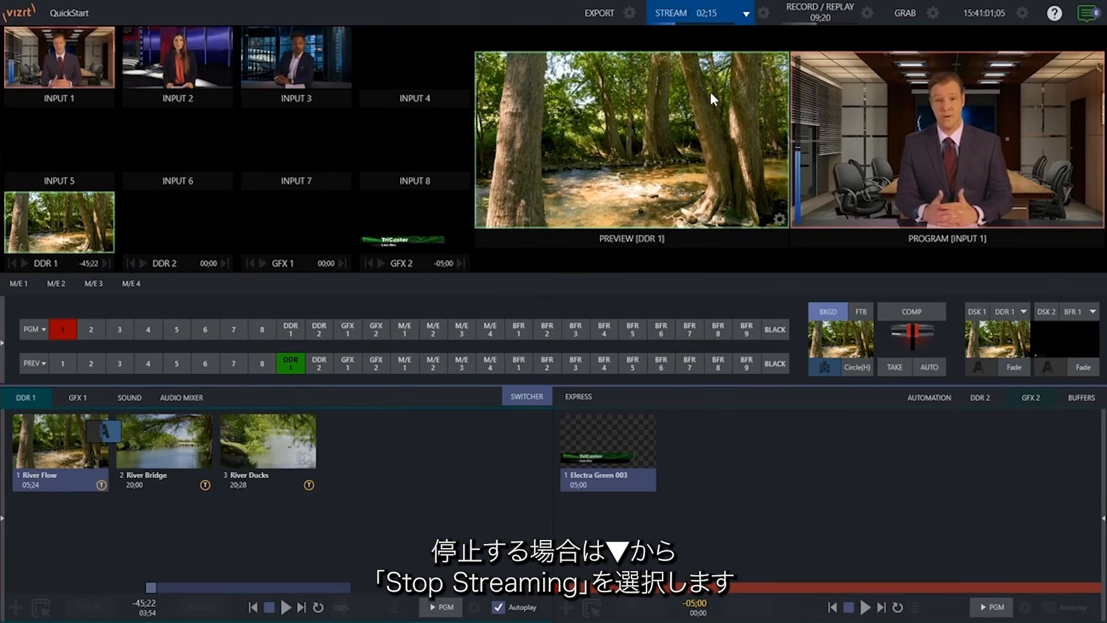
pyautogui.click(746, 11)
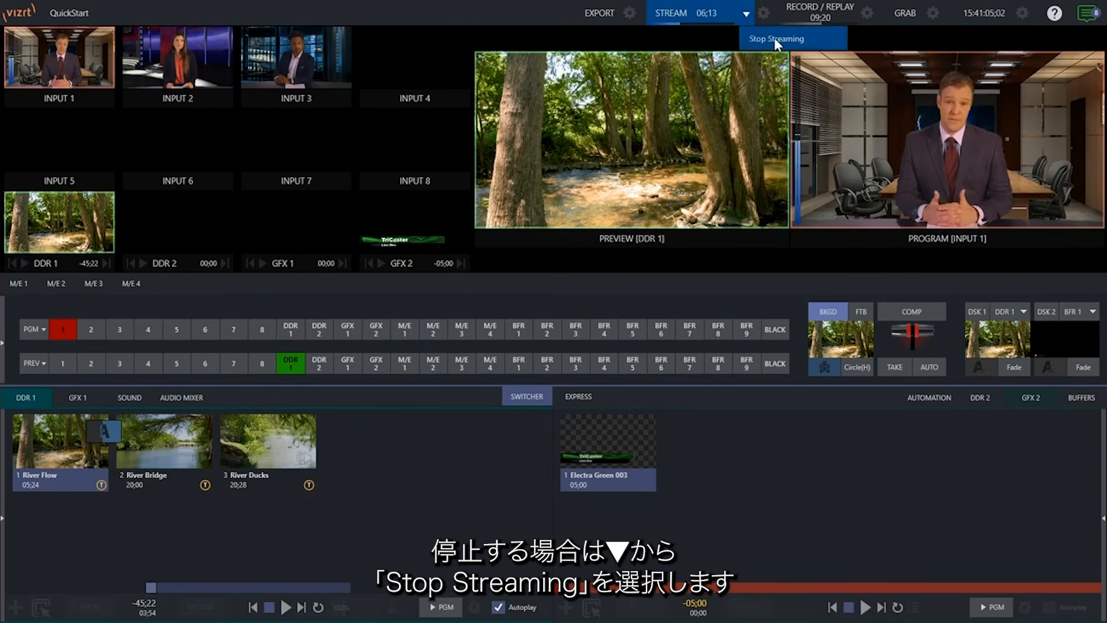